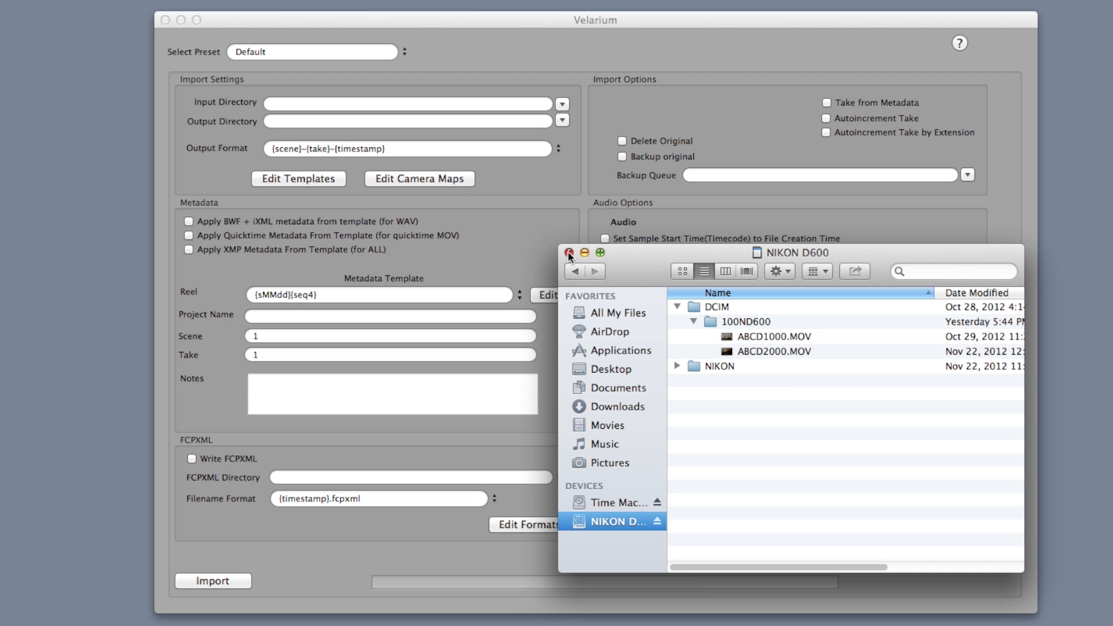
# - Set the input directory to the DCIM folder on the NIKON D600 volume
pyautogui.click(568, 252)
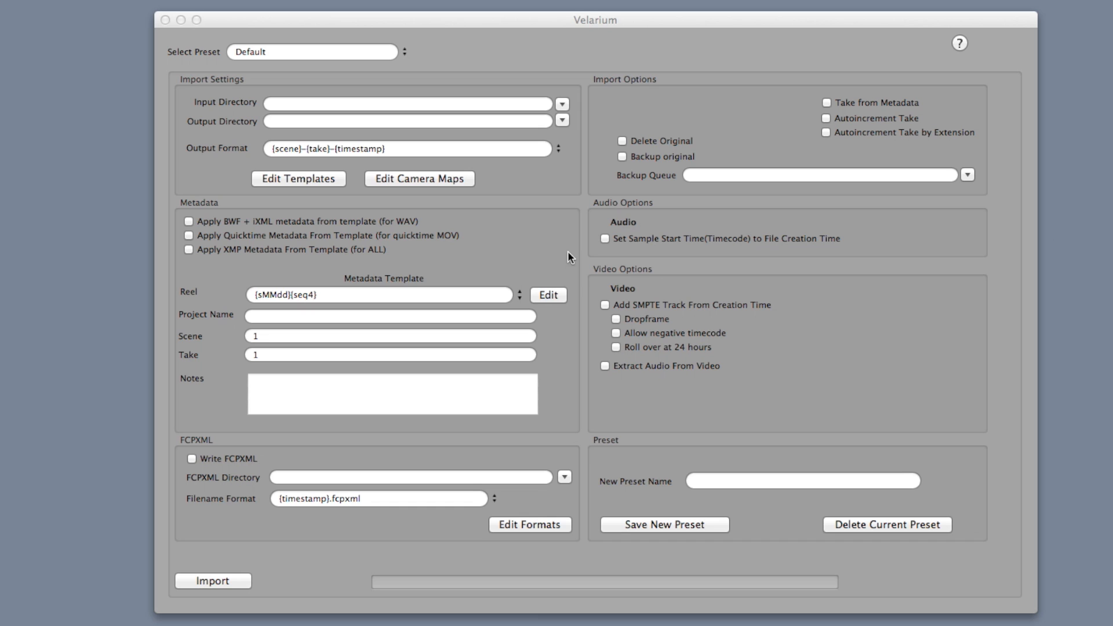
pyautogui.click(562, 104)
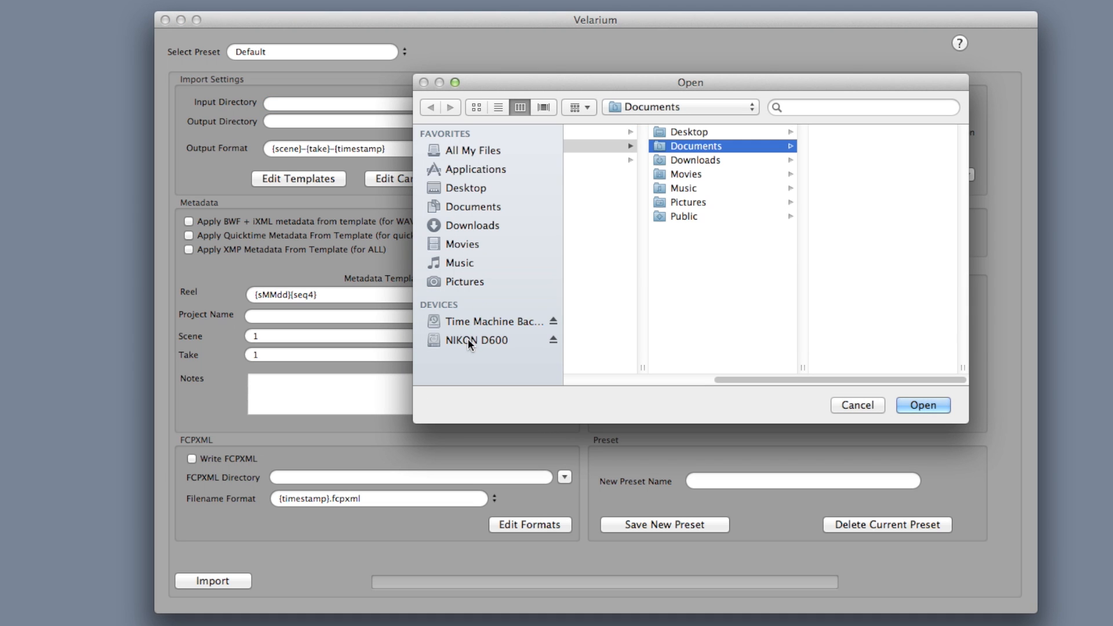
pyautogui.click(470, 341)
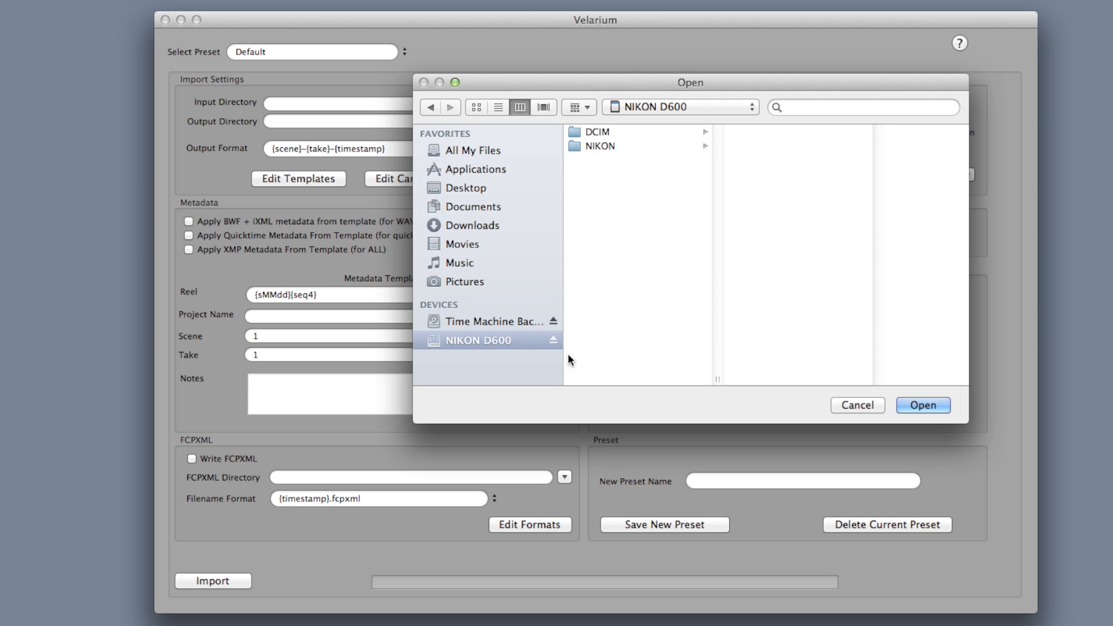
pyautogui.click(636, 128)
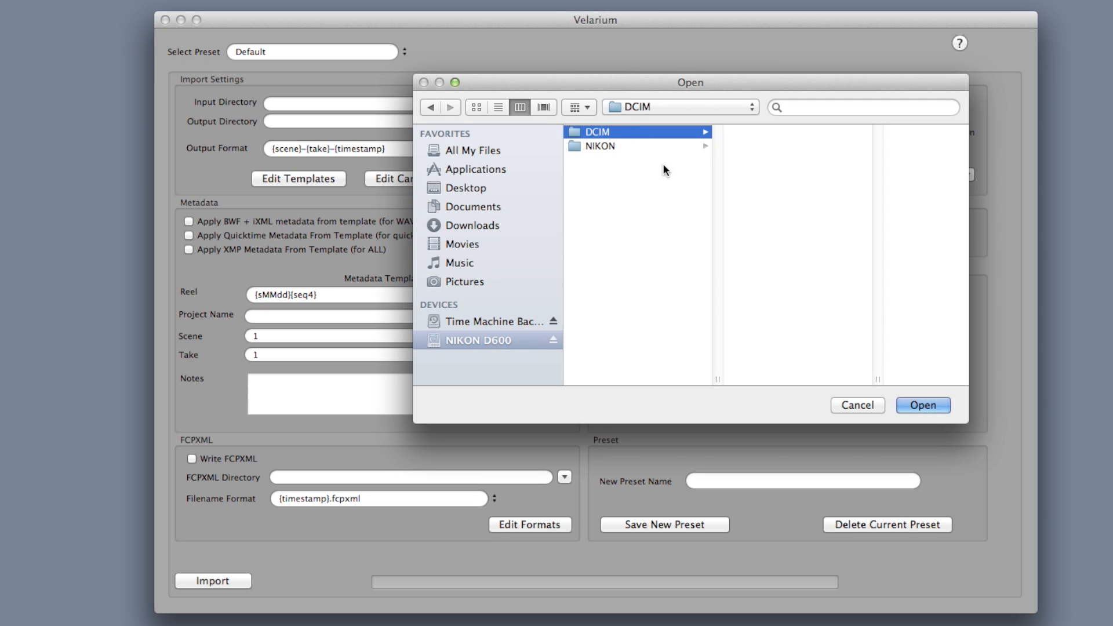
pyautogui.click(923, 405)
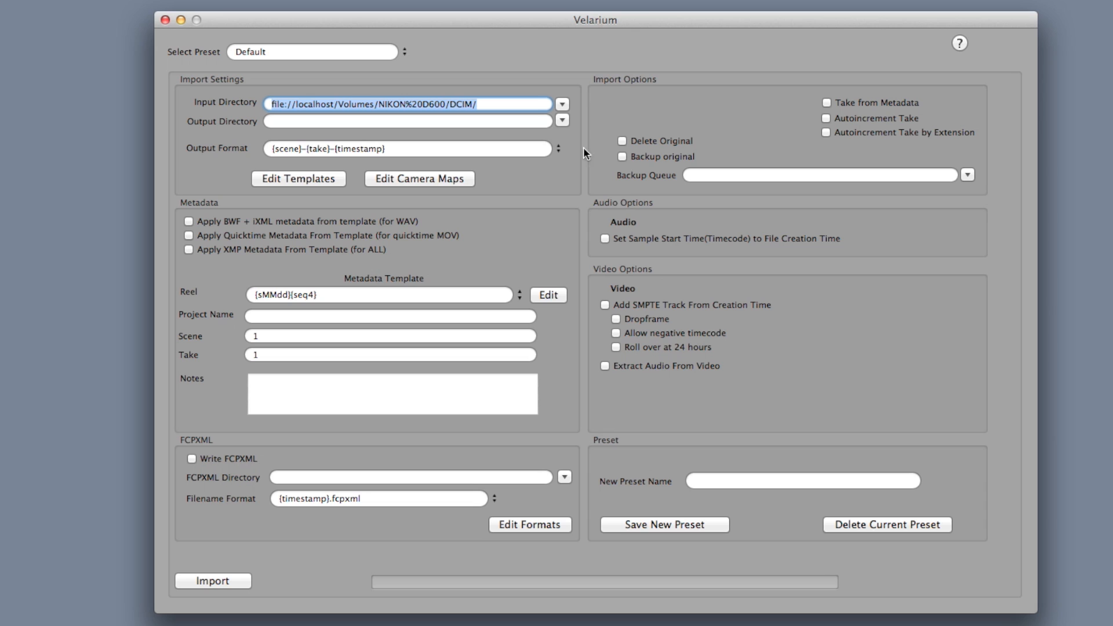
# - Create a folder named Media in Documents and set it as the output directory
pyautogui.click(561, 122)
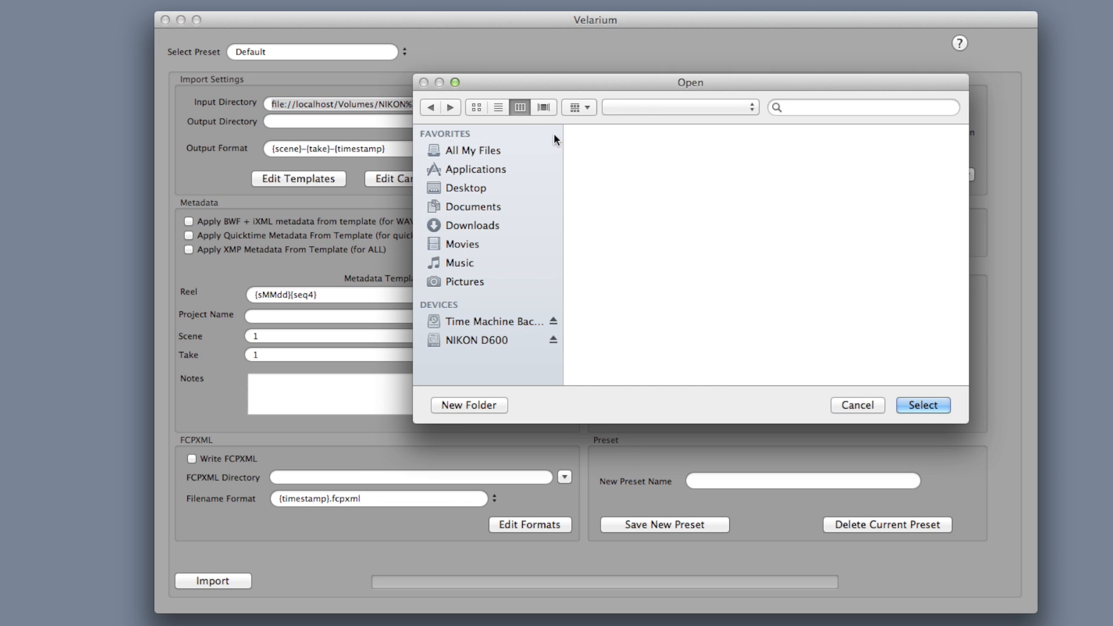
pyautogui.click(472, 207)
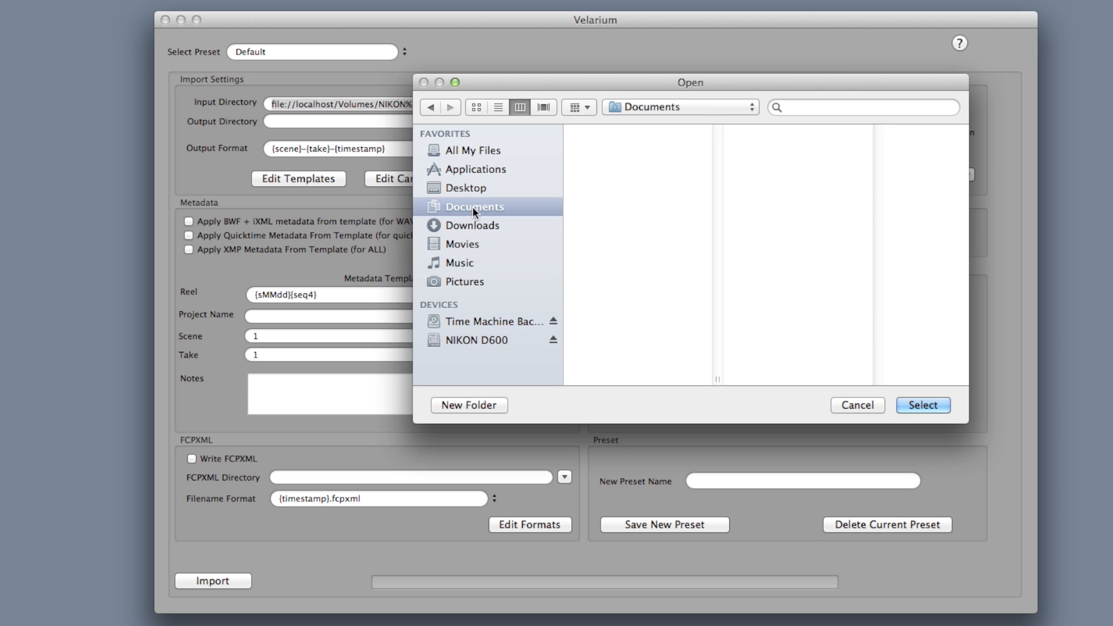
pyautogui.click(464, 400)
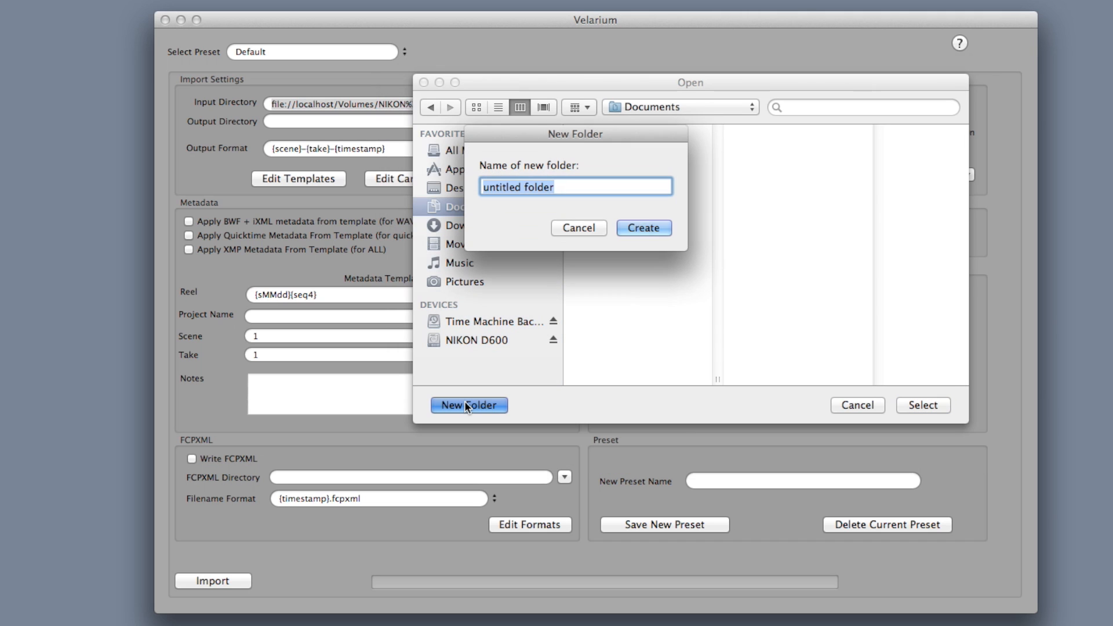
pyautogui.write('Media')
pyautogui.press('Return')
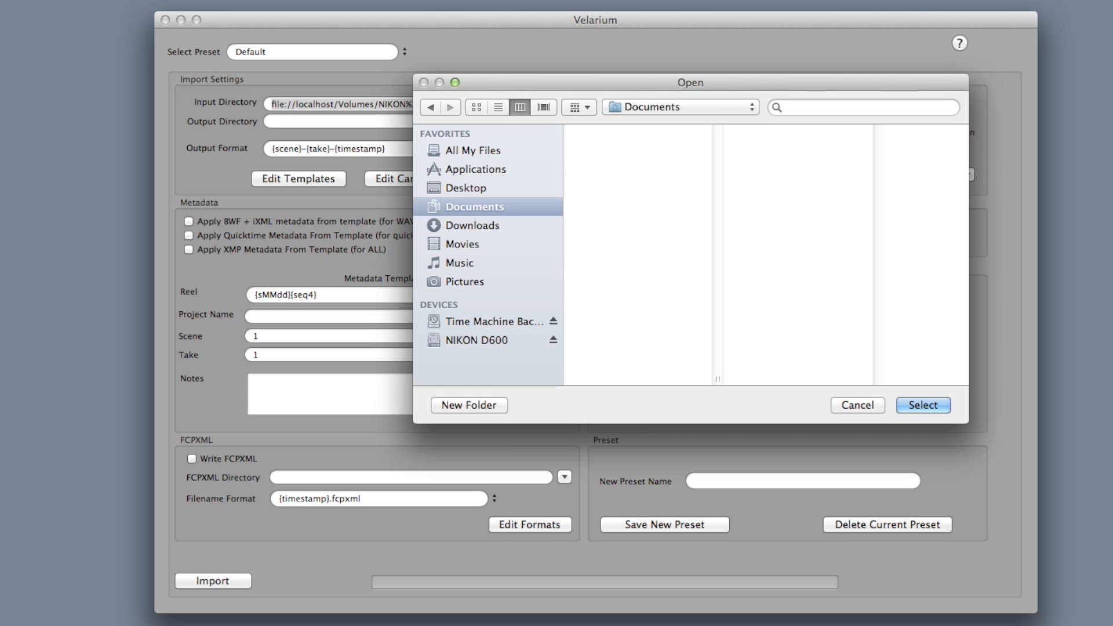
pyautogui.click(921, 399)
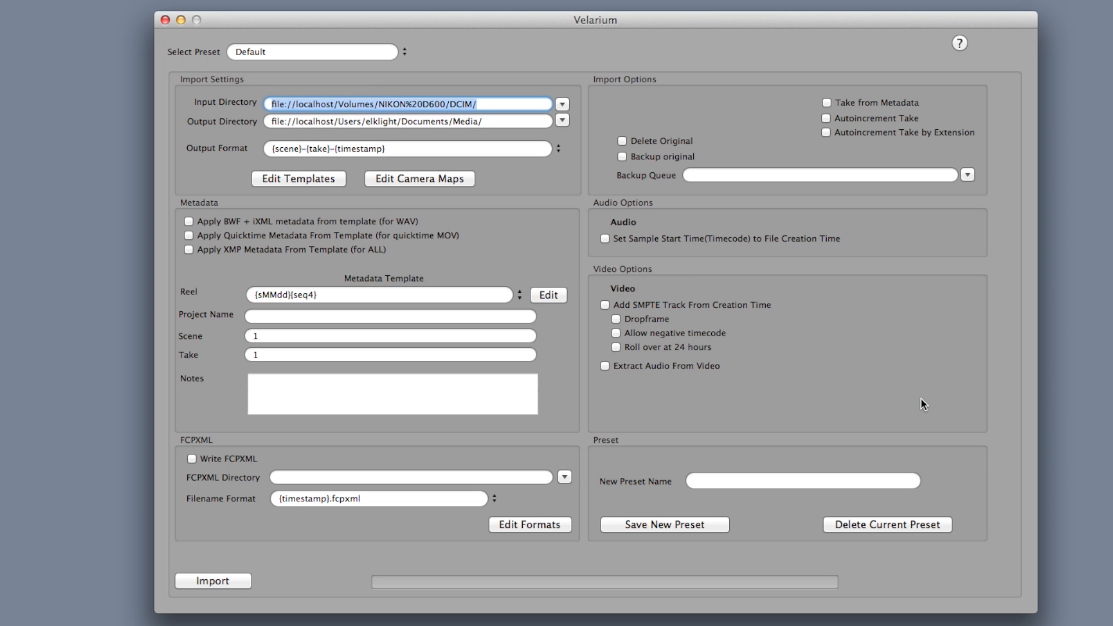
# - Add the output format template {project}/{scene}/{mediatype}/{reel} and move it to the top of the existing templates
pyautogui.click(559, 148)
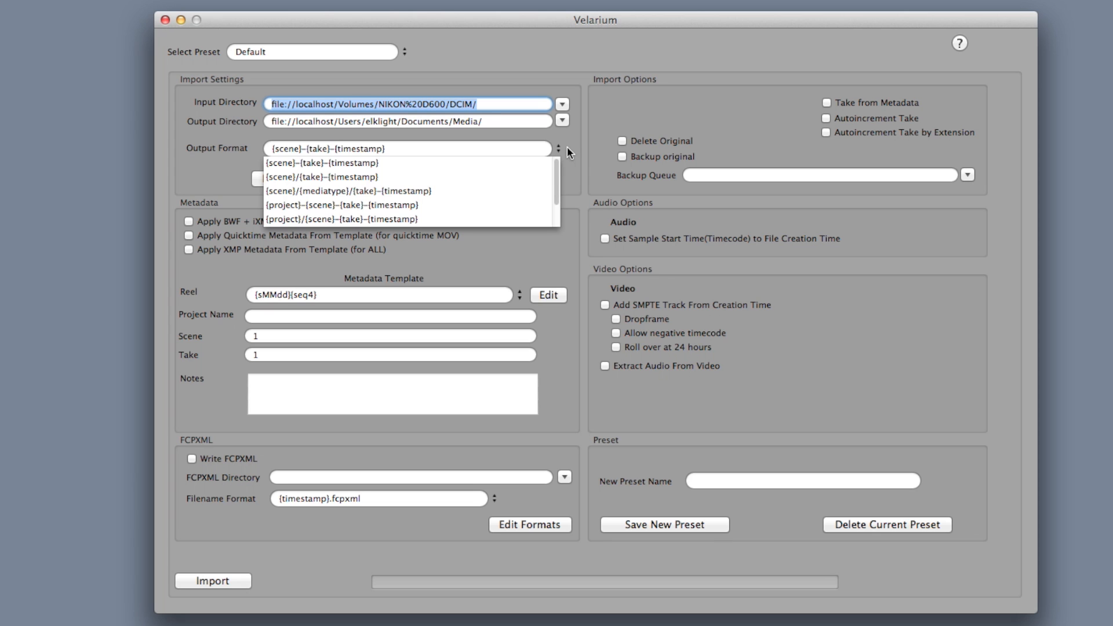
pyautogui.click(568, 148)
pyautogui.click(283, 179)
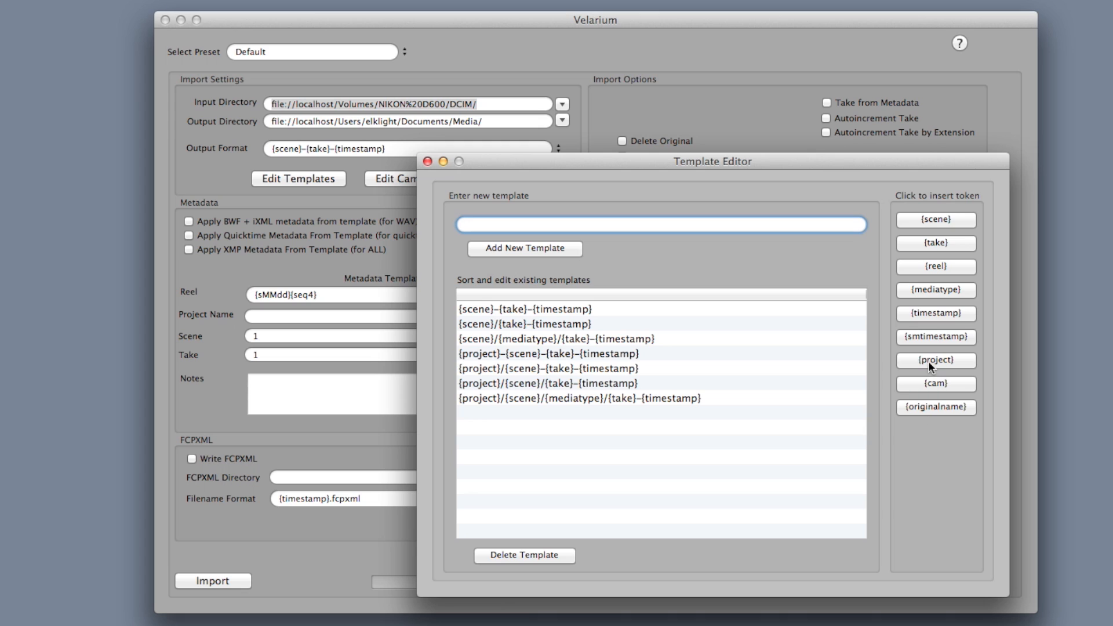
pyautogui.click(930, 366)
pyautogui.write('/')
pyautogui.click(939, 221)
pyautogui.write('/')
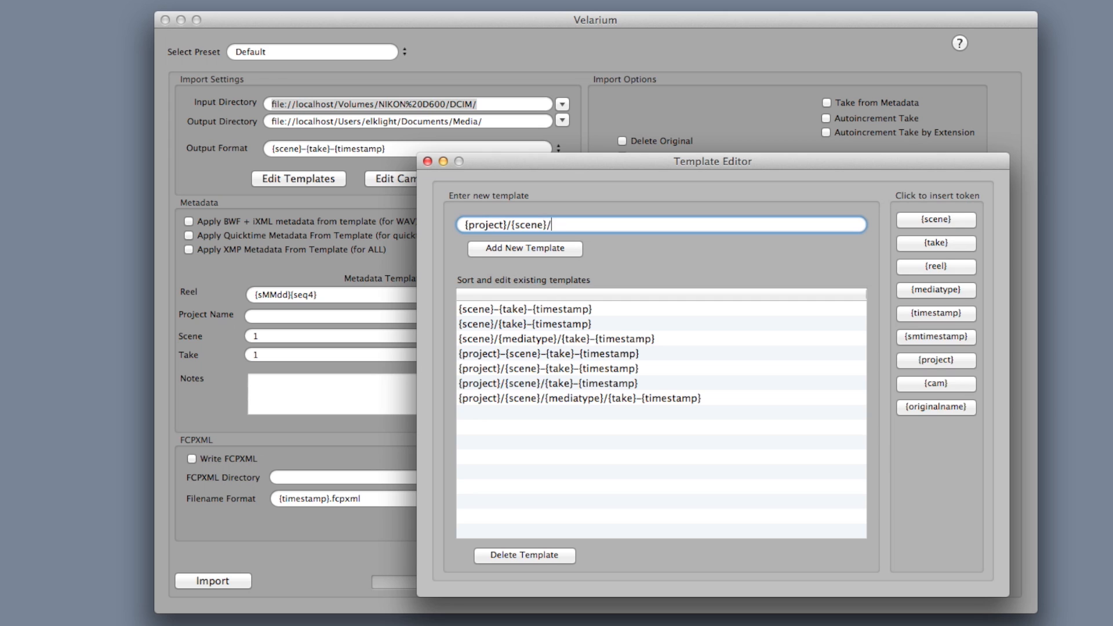
pyautogui.click(937, 294)
pyautogui.write('/')
pyautogui.click(930, 265)
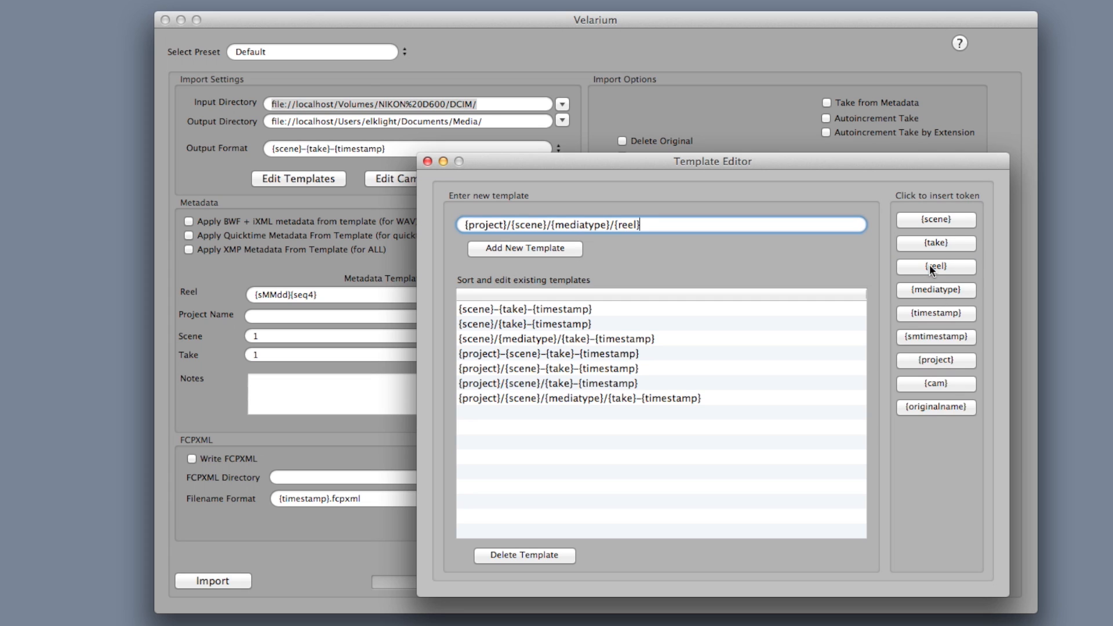
pyautogui.click(534, 247)
pyautogui.moveTo(578, 414); pyautogui.dragTo(577, 306)
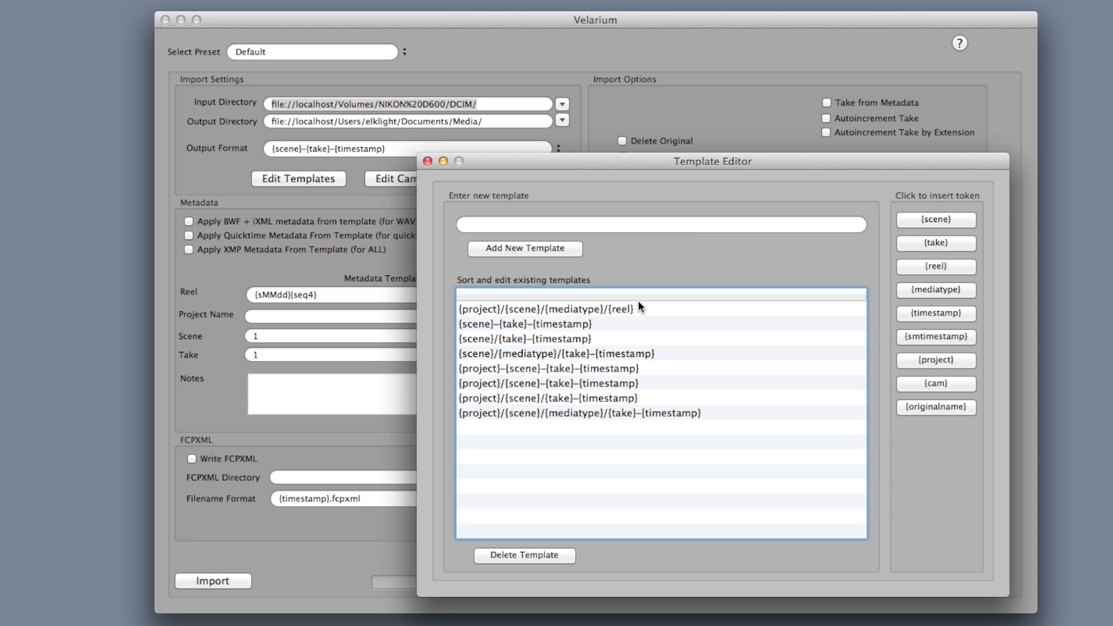
pyautogui.click(428, 161)
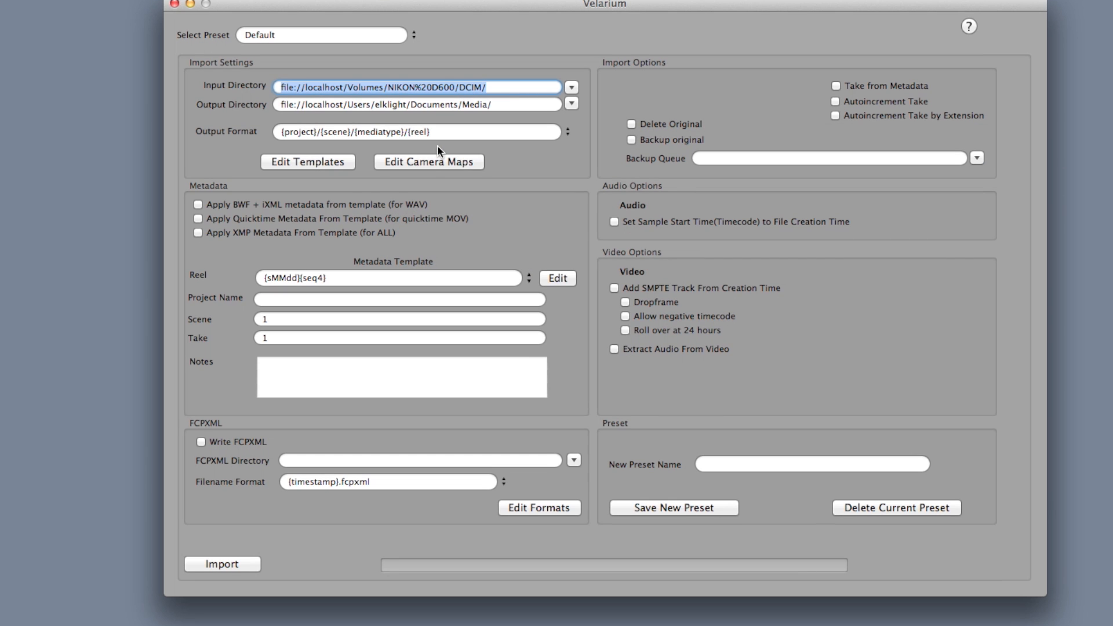
# - Set the metadata project name to "Steam Engines of Tennessee" and the scene to "Intro"
pyautogui.click(413, 302)
pyautogui.write('S')
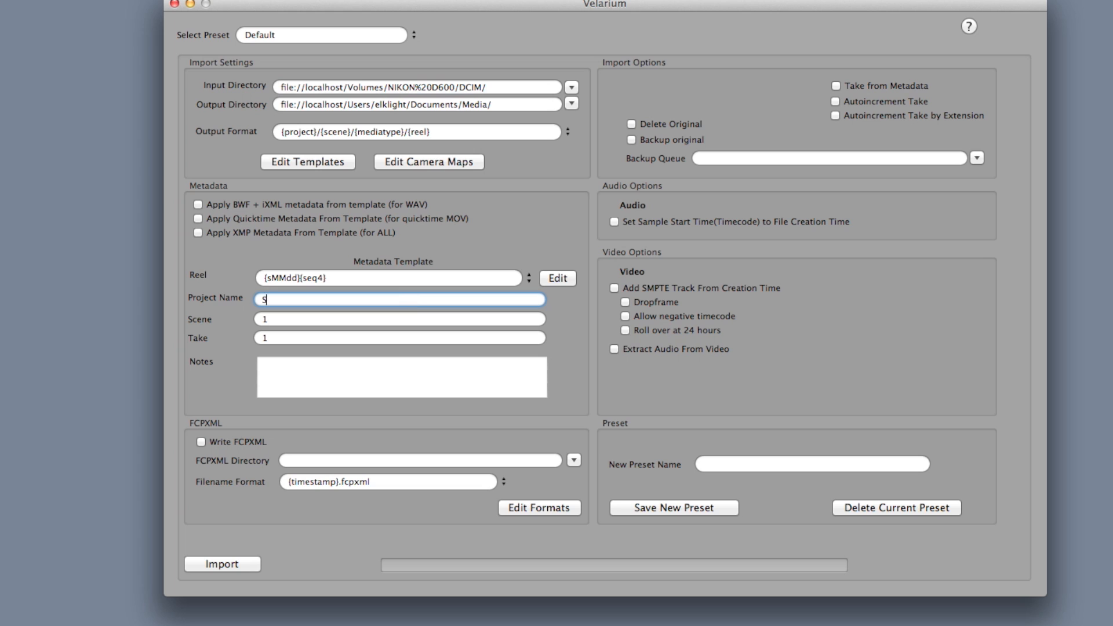
pyautogui.write('team Engines of Tennessee')
pyautogui.press('Tab')
pyautogui.write('Intro')
# - Enter "12 km sw of route 17" as the metadata notes
pyautogui.press('Tab')
pyautogui.press('Tab')
pyautogui.write('1')
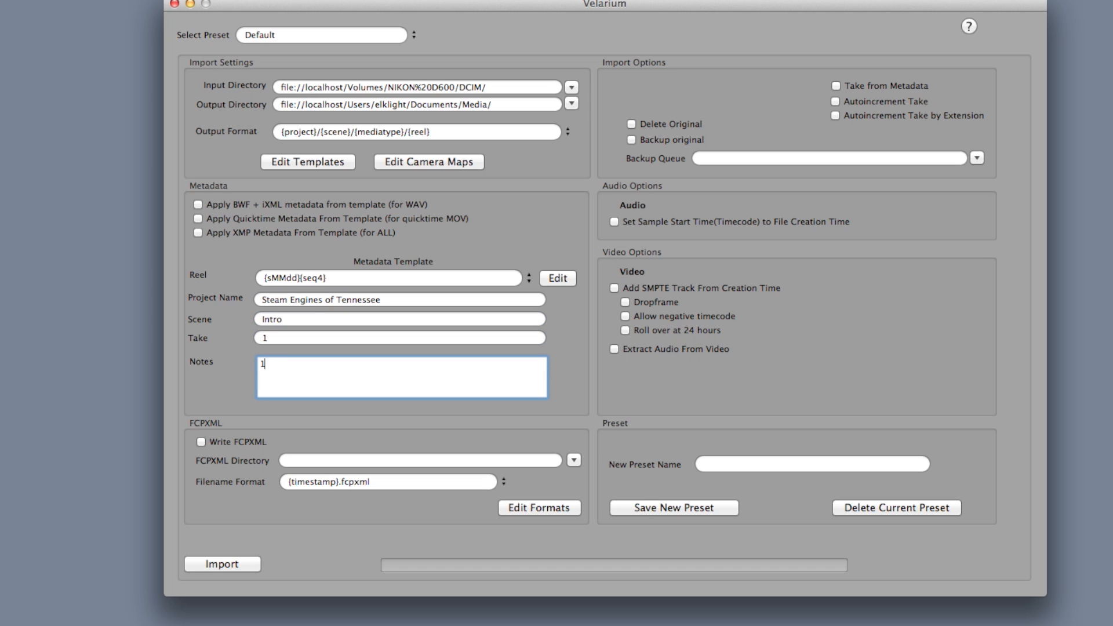
pyautogui.write('2 kn sw of route 17')
pyautogui.press('Left')
pyautogui.press('Left')
pyautogui.press('Left')
pyautogui.press('Left')
pyautogui.press('Left')
pyautogui.press('Left')
pyautogui.press('Left')
pyautogui.press('Left')
pyautogui.press('Left')
pyautogui.press('Left')
pyautogui.press('Left')
pyautogui.press('Left')
pyautogui.press('Left')
pyautogui.press('Left')
pyautogui.press('Left')
pyautogui.press('BackSpace')
pyautogui.write('m')
# - Add the reel template CAM_{cam}_{syyMMdd}_{seq3} and move it to the top of the existing reel templates
pyautogui.click(530, 278)
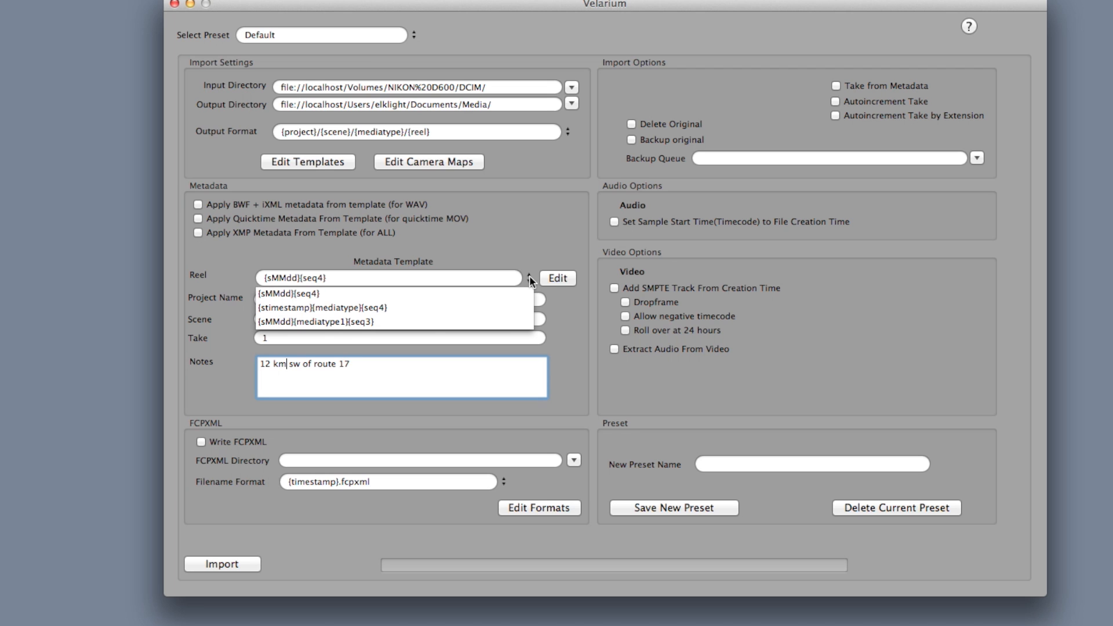
pyautogui.click(563, 278)
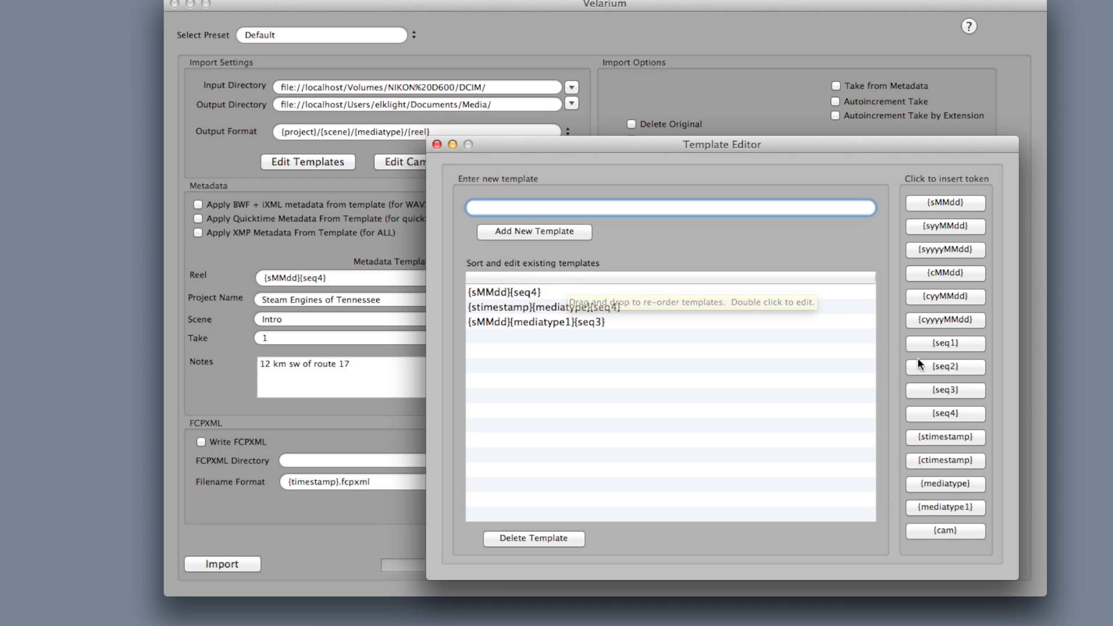
pyautogui.write('CAM_')
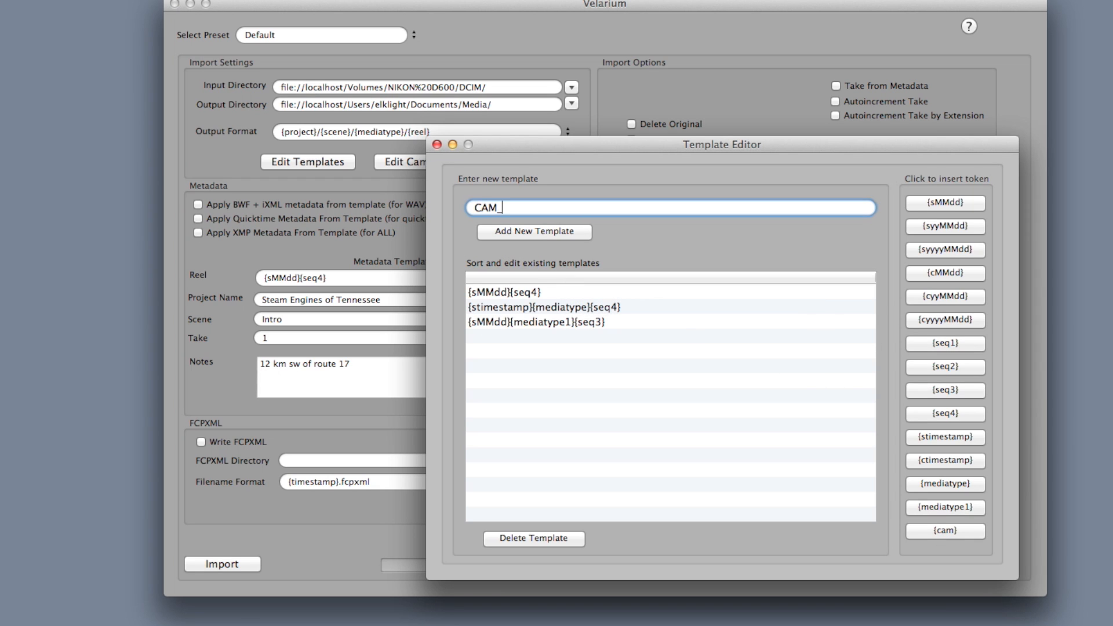
pyautogui.click(956, 528)
pyautogui.write('_')
pyautogui.click(948, 227)
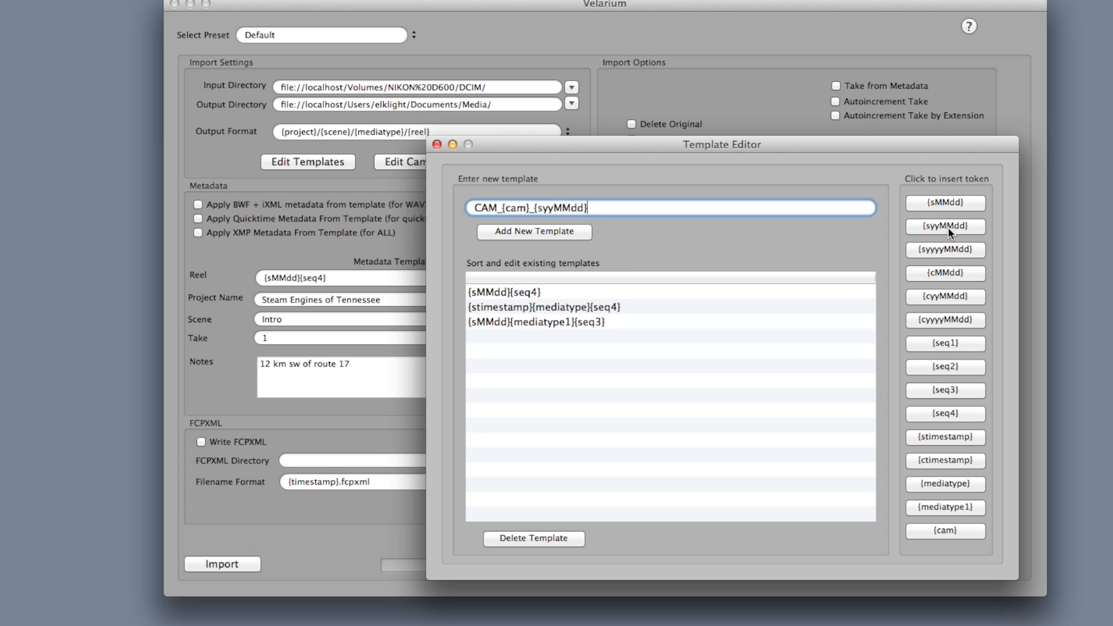
pyautogui.write('_')
pyautogui.click(958, 389)
pyautogui.click(533, 231)
pyautogui.moveTo(554, 336); pyautogui.dragTo(556, 290)
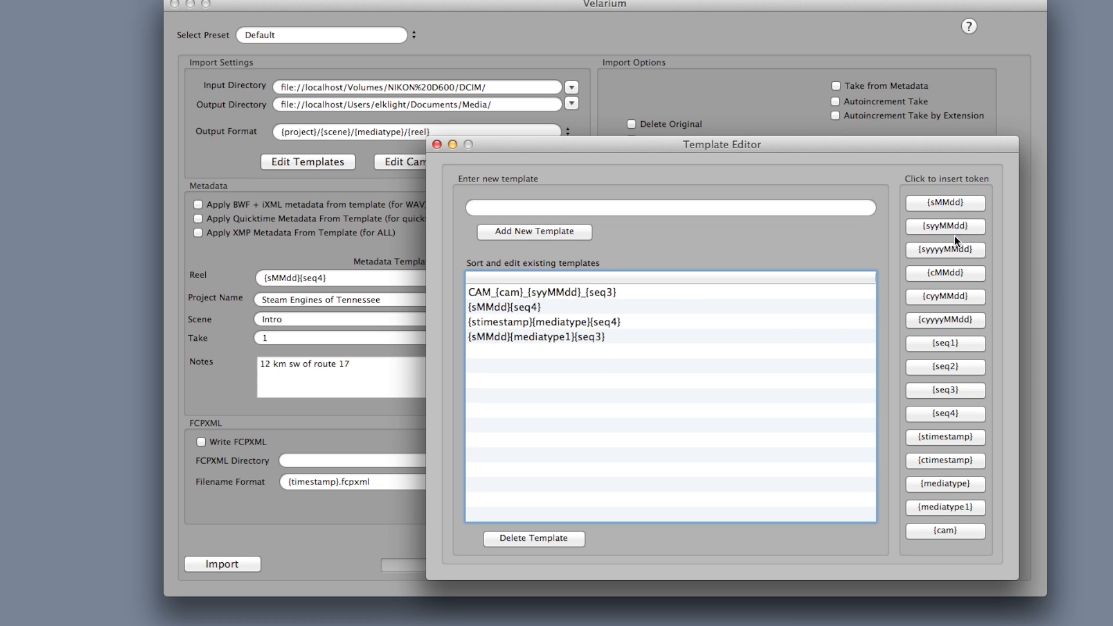
pyautogui.click(437, 144)
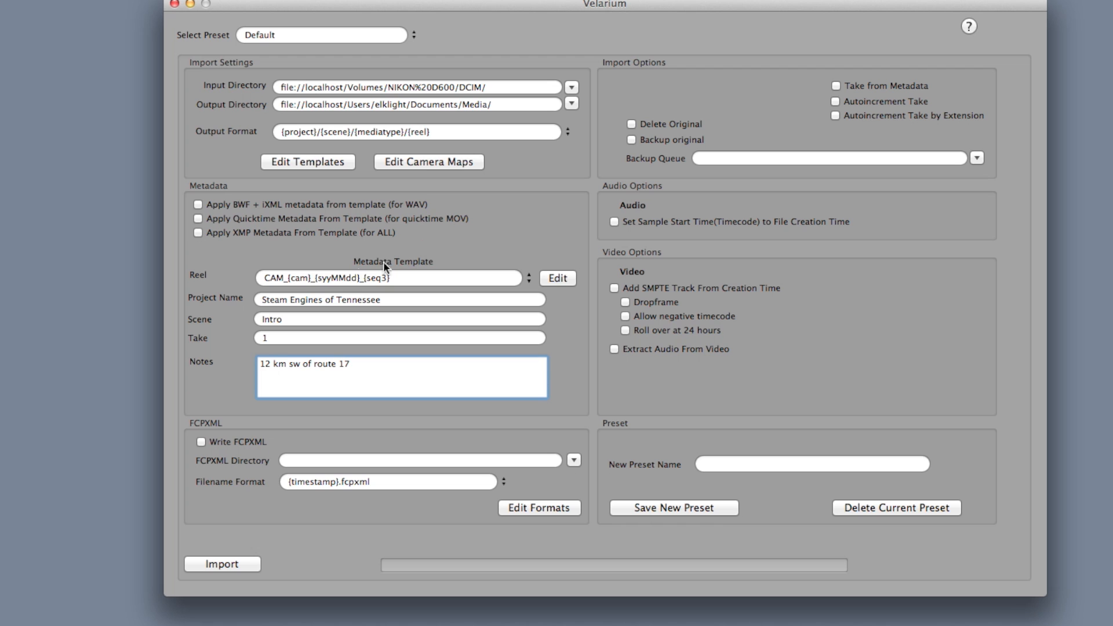
# - Add a camera map for camera A with the pattern ABCD1*******, derived from the filename ABCD1000.mov
pyautogui.click(425, 163)
pyautogui.click(872, 204)
pyautogui.write('ABCD1000.mov')
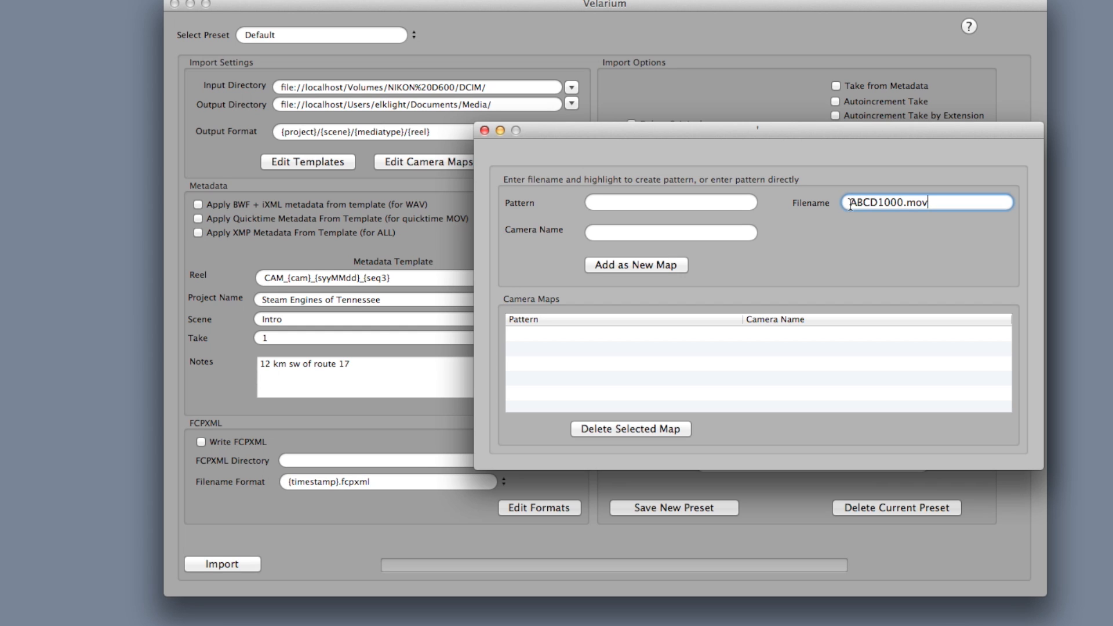
pyautogui.moveTo(850, 204); pyautogui.dragTo(883, 204)
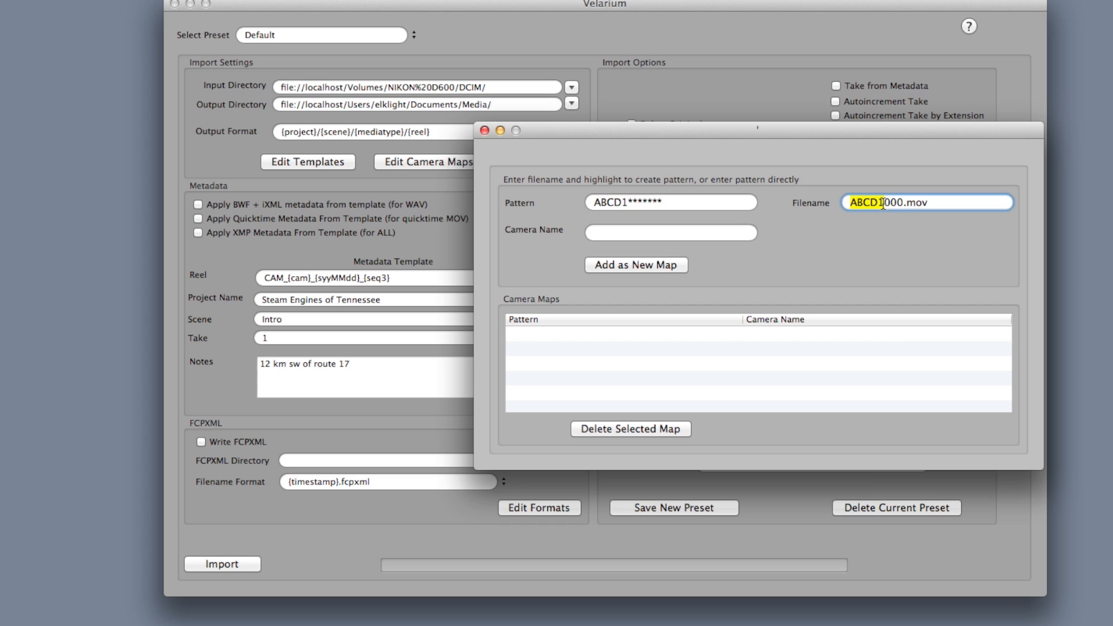
pyautogui.click(736, 231)
pyautogui.write('A')
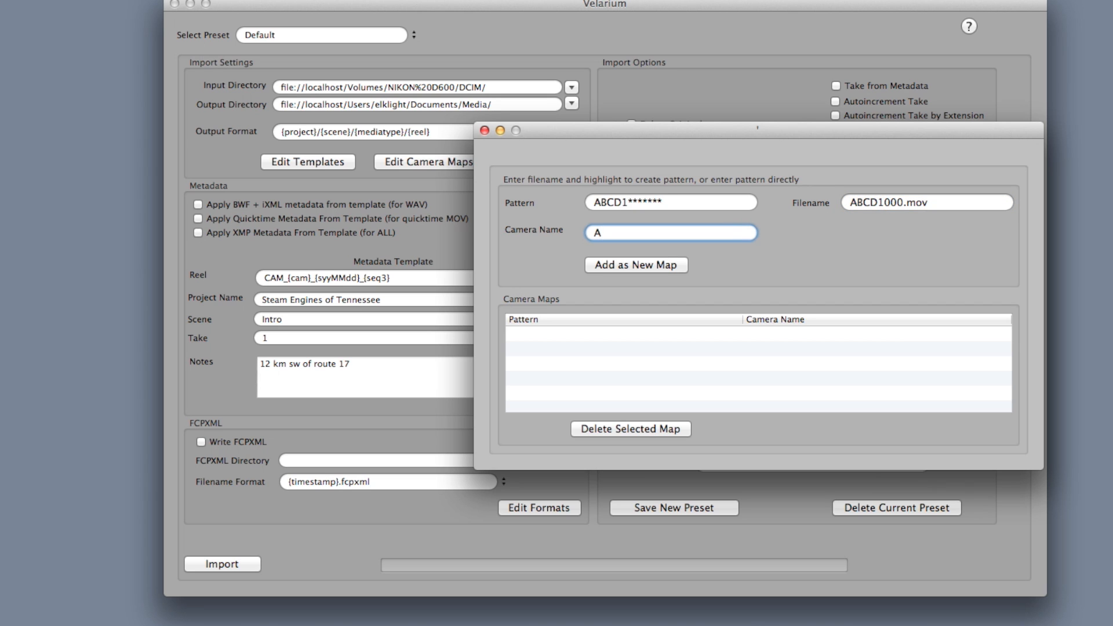
pyautogui.click(647, 263)
# - Add a second camera map with the pattern ABCD2******* for camera B
pyautogui.click(627, 202)
pyautogui.press('BackSpace')
pyautogui.write('2')
pyautogui.press('Tab')
pyautogui.write('B')
pyautogui.click(616, 262)
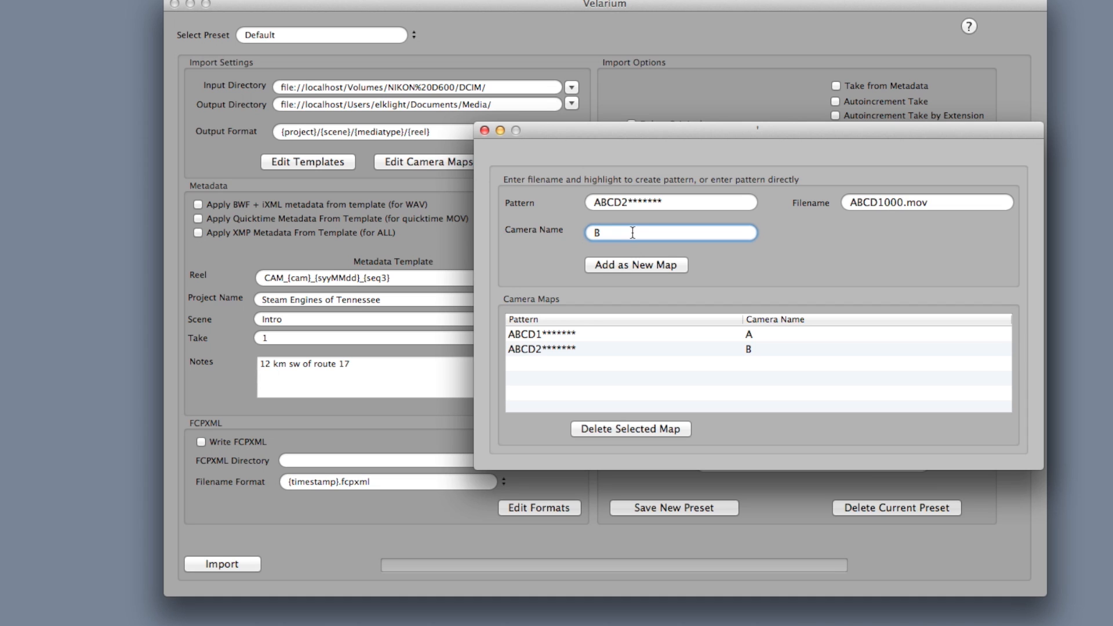
# - Add a third camera map with the pattern ***20*** for camera C and close the camera map editor
pyautogui.hotkey('shift', 'Tab')
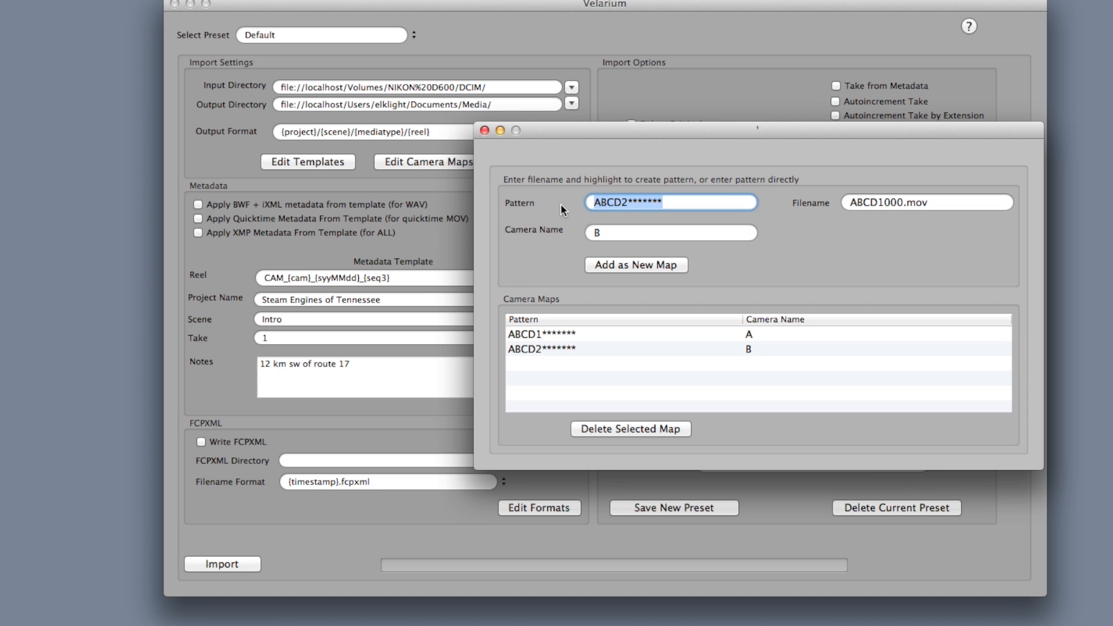
pyautogui.write('***20')
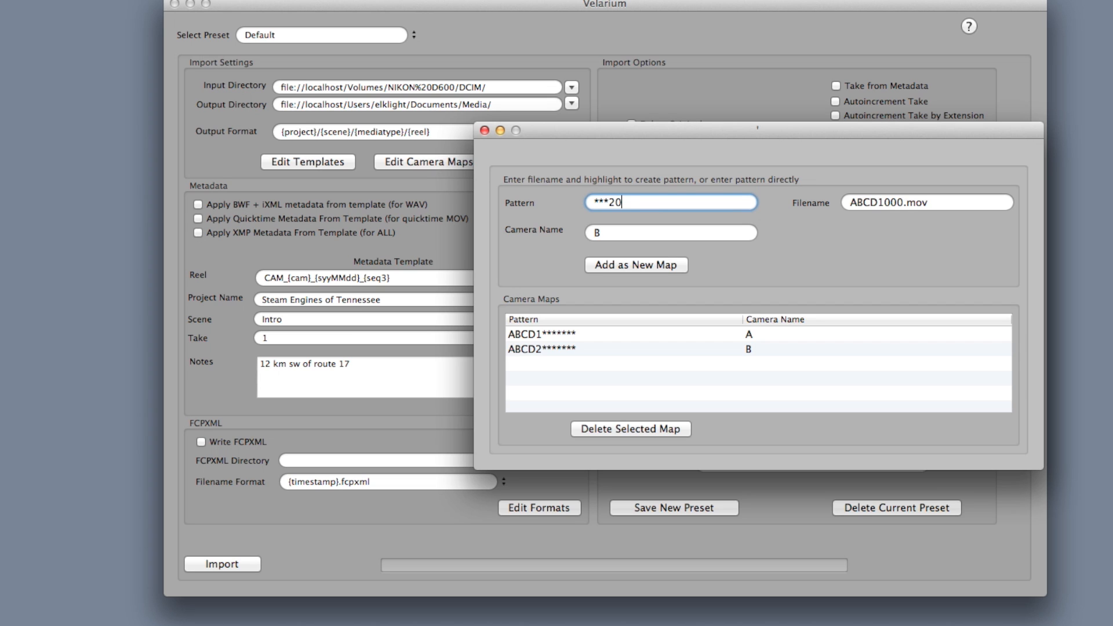
pyautogui.write('***')
pyautogui.press('Tab')
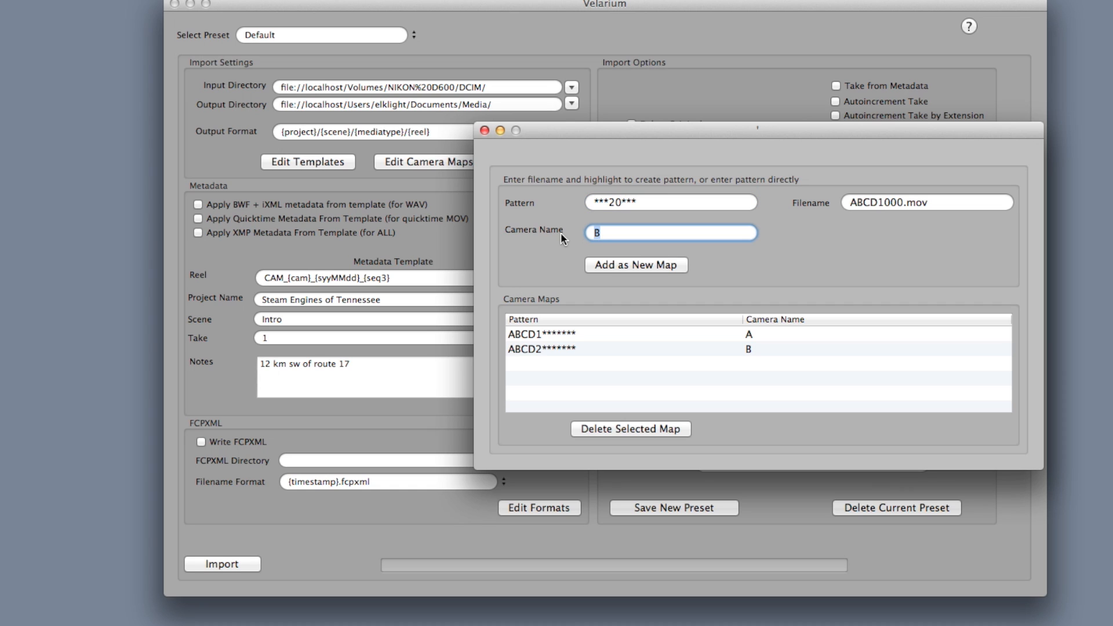
pyautogui.write('C')
pyautogui.click(609, 266)
pyautogui.click(485, 130)
# - Save the current settings as a new preset named SET-Intro
pyautogui.click(748, 463)
pyautogui.write('SET')
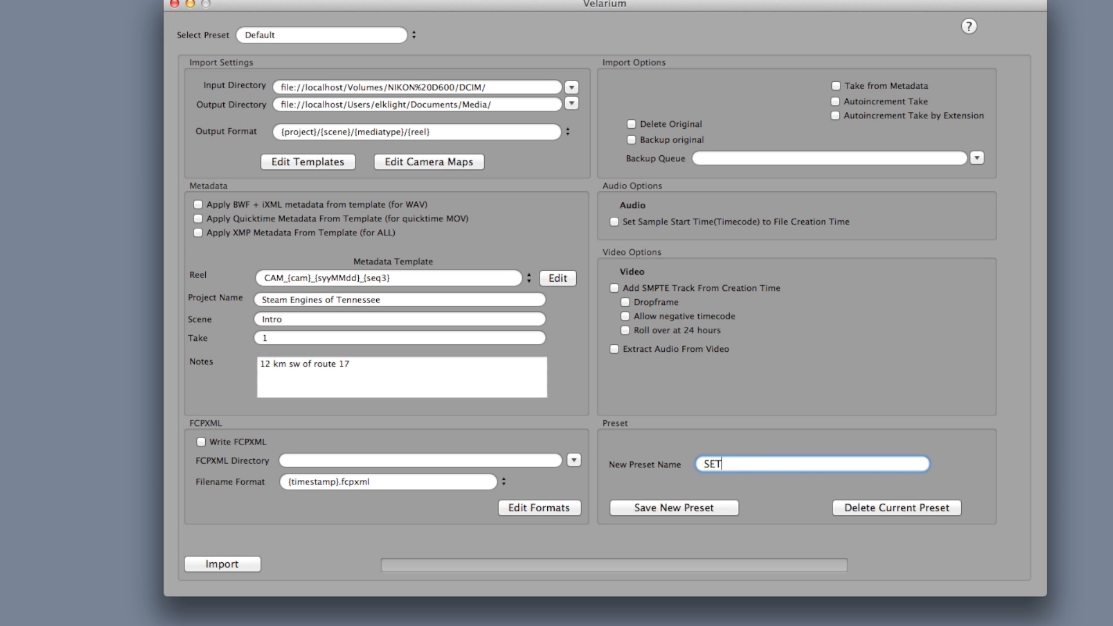
pyautogui.write('-Intro')
pyautogui.click(718, 509)
# - Switch to the SET-Intro preset and start the import
pyautogui.click(413, 33)
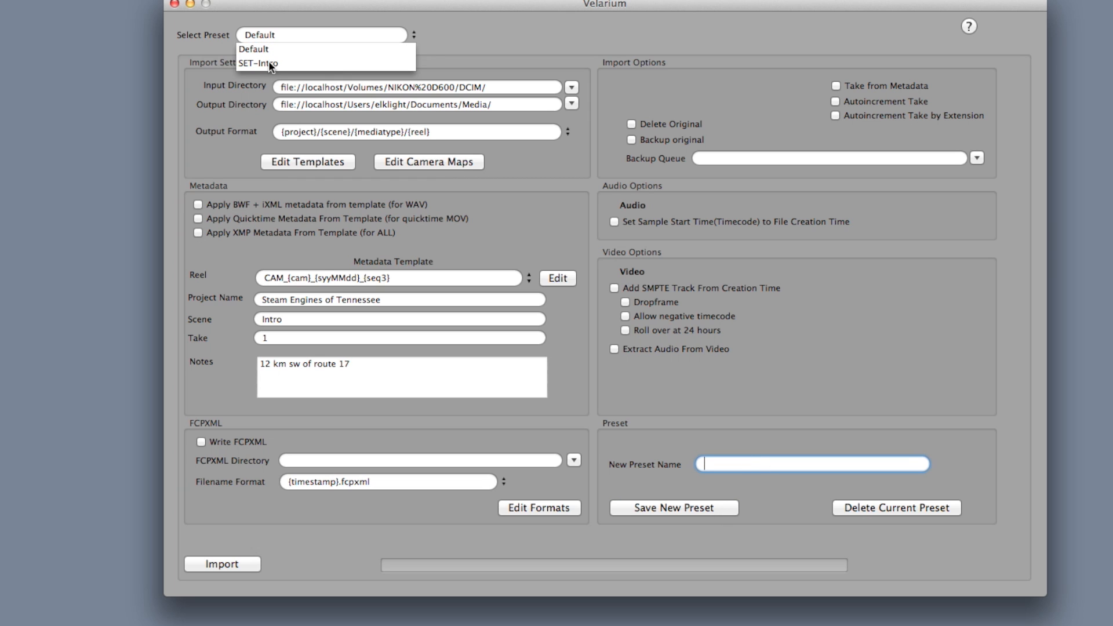
pyautogui.click(260, 65)
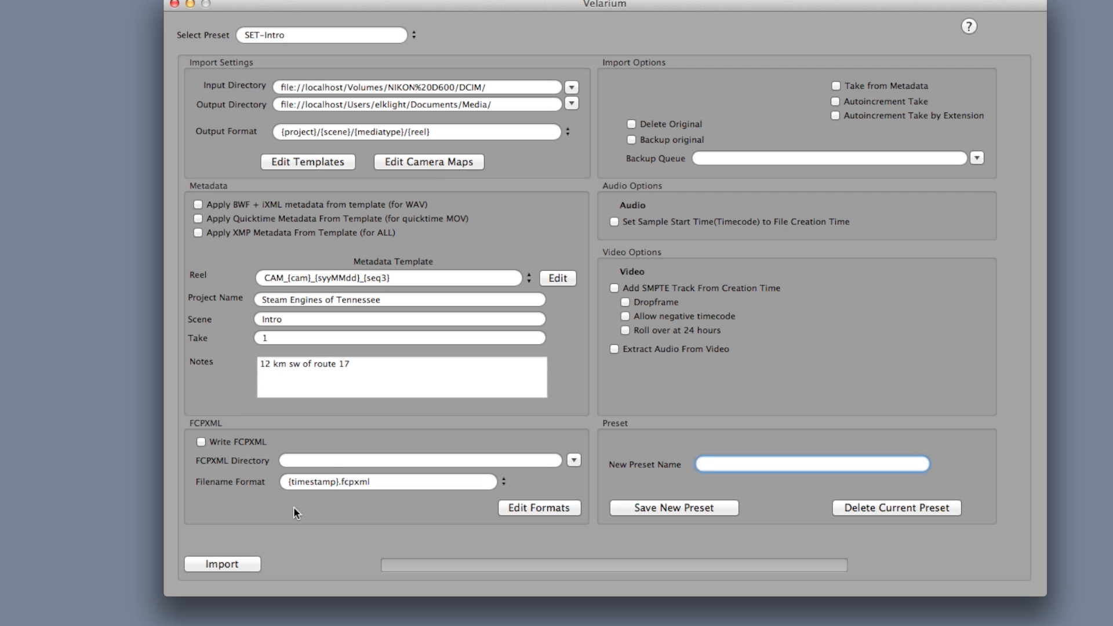
pyautogui.click(210, 567)
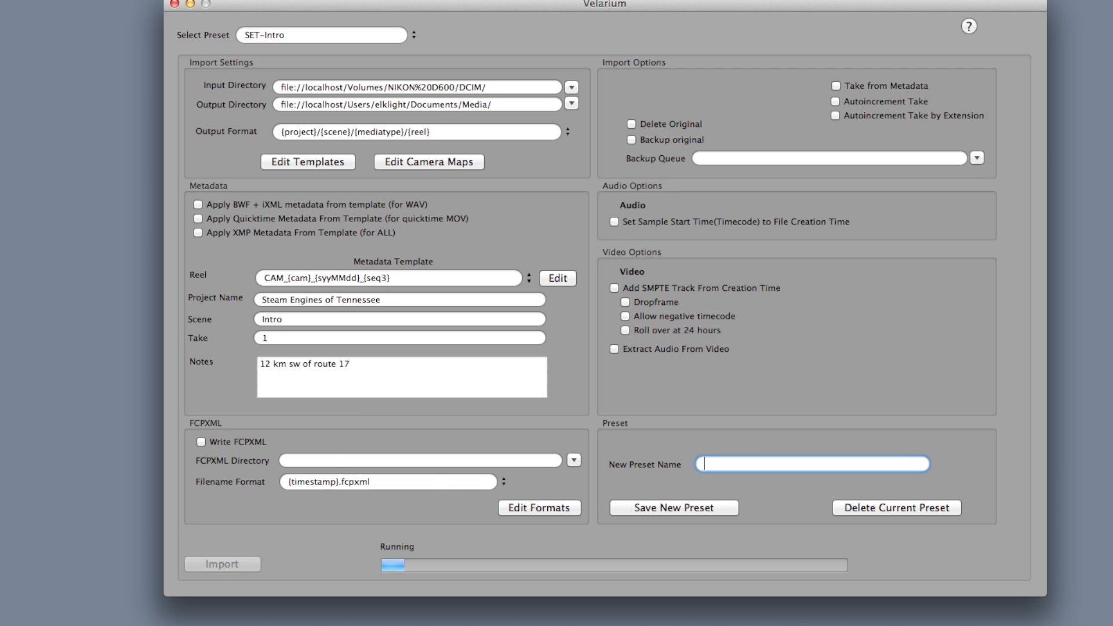
# - Check the imported clips by expanding the Media folder in Documents down to its Video subfolder, and dismiss the import messages
pyautogui.moveTo(758, 134); pyautogui.dragTo(385, 91)
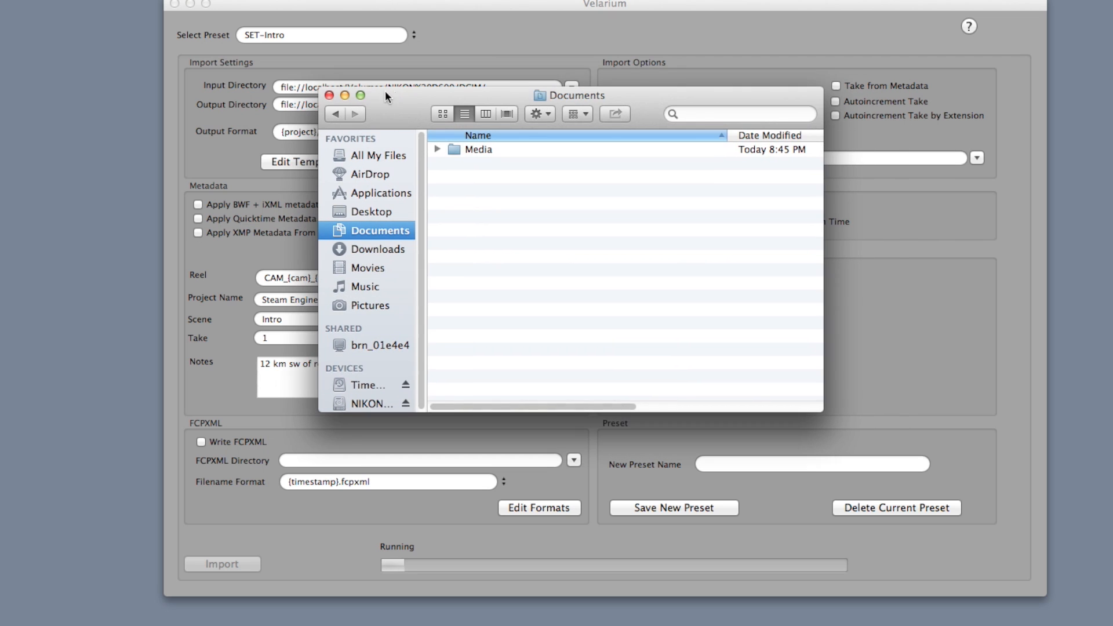
pyautogui.click(437, 149)
pyautogui.click(454, 164)
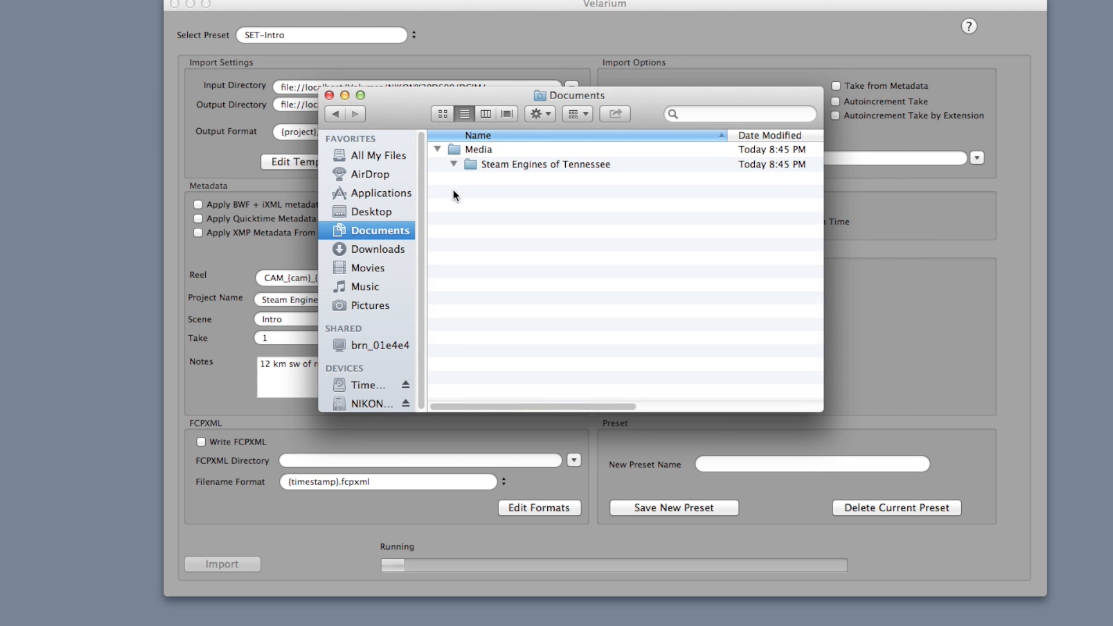
pyautogui.click(470, 179)
pyautogui.click(486, 194)
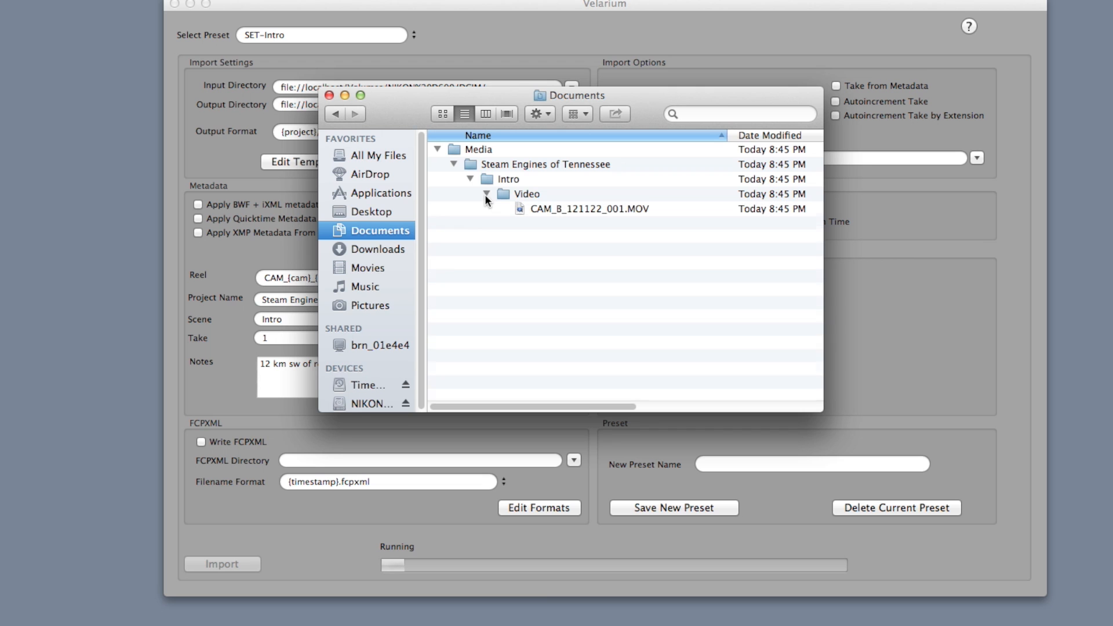
pyautogui.moveTo(432, 106); pyautogui.dragTo(678, 155)
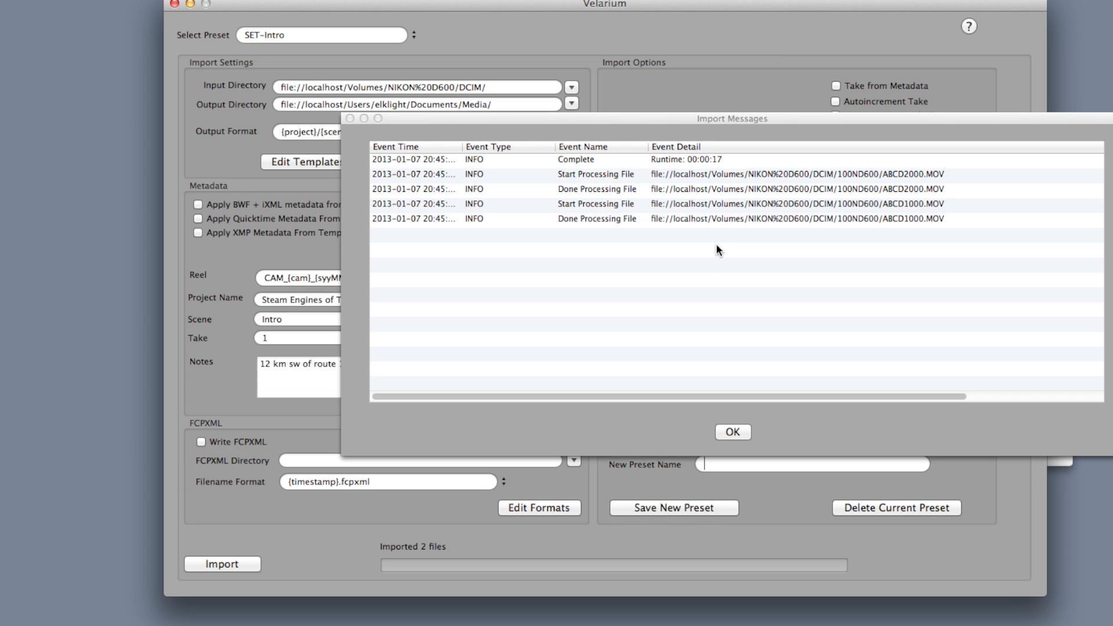
pyautogui.click(728, 433)
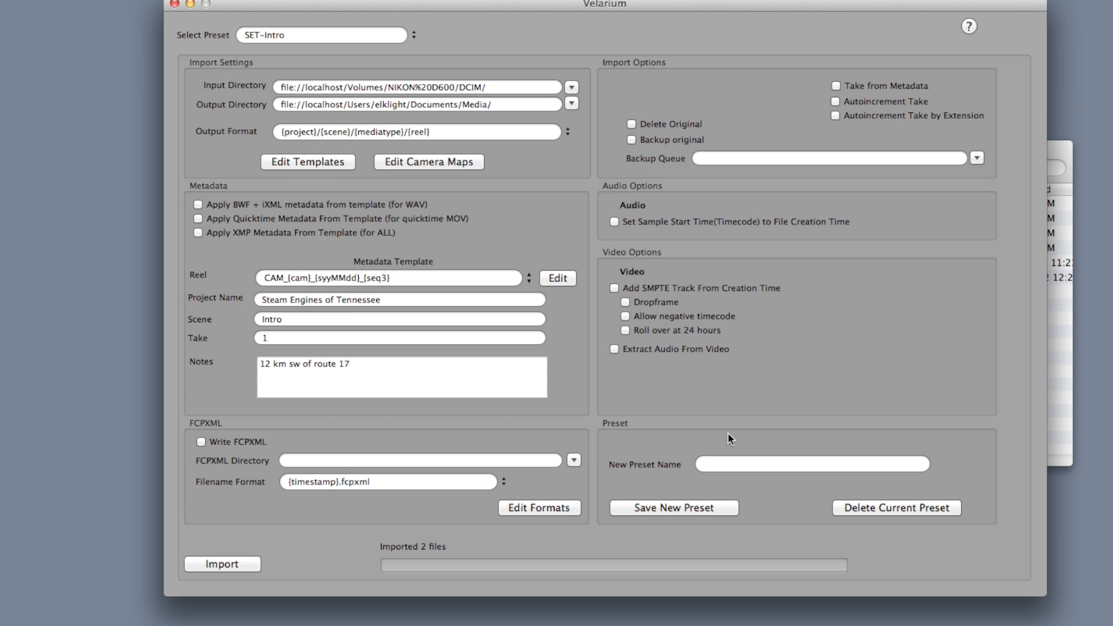